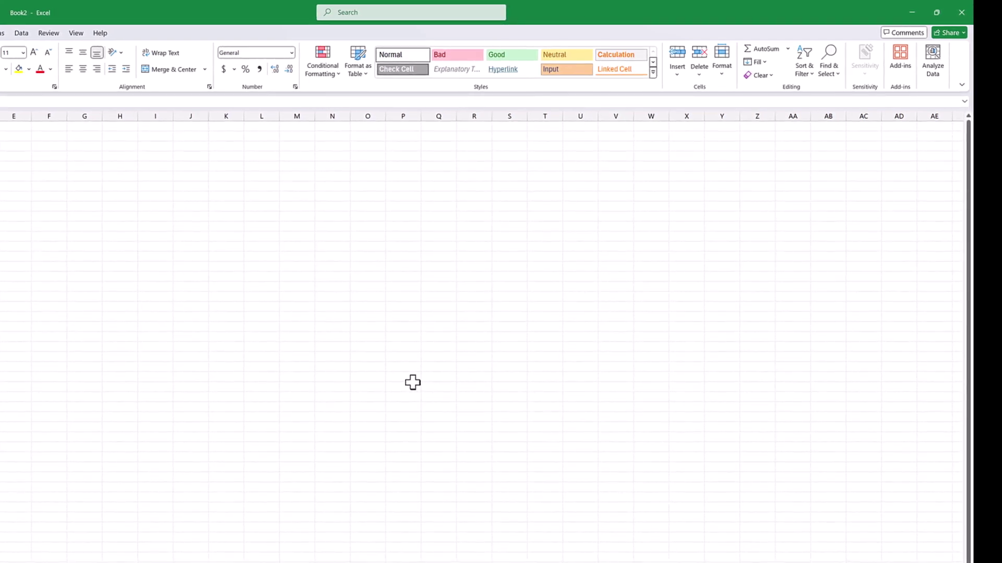
Install the Velixo NX add-in from the Office Add-ins store by searching 'velixo'
click(900, 67)
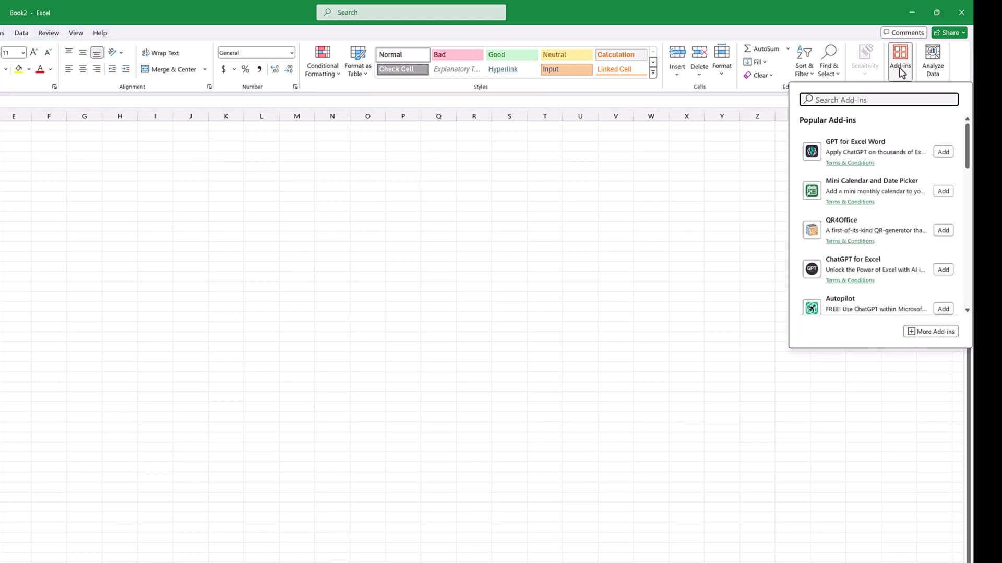
click(941, 333)
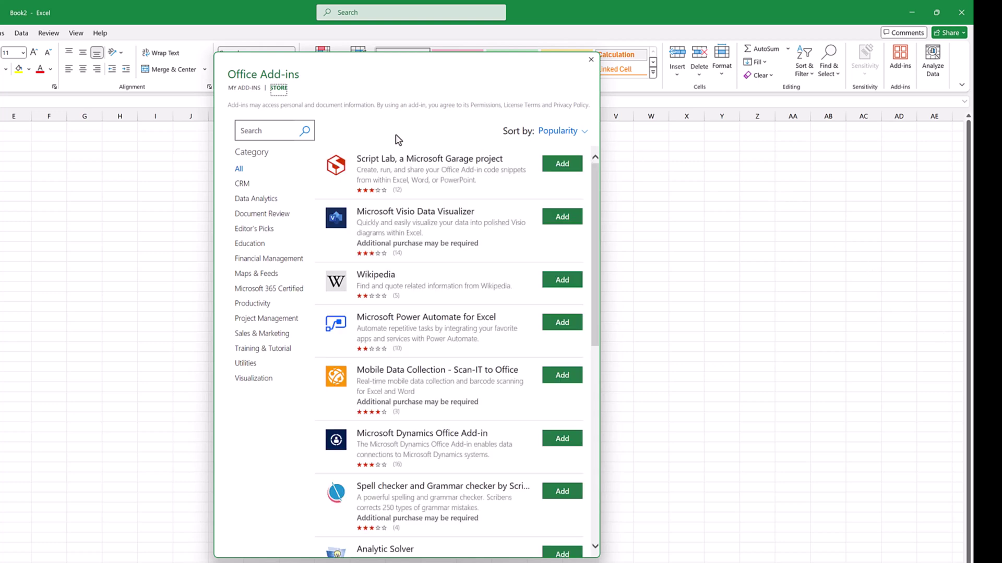
click(268, 134)
text(velixo)
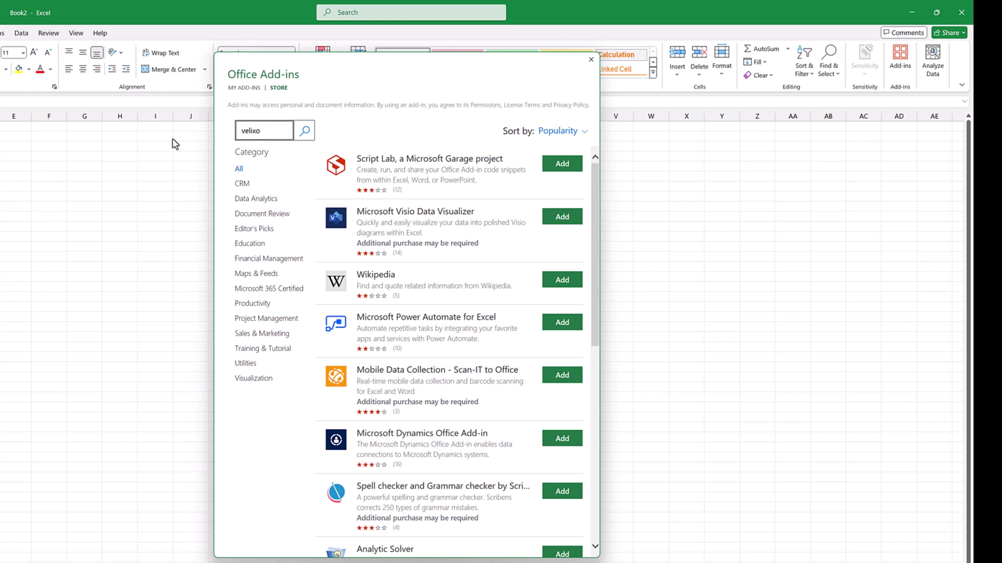
click(305, 132)
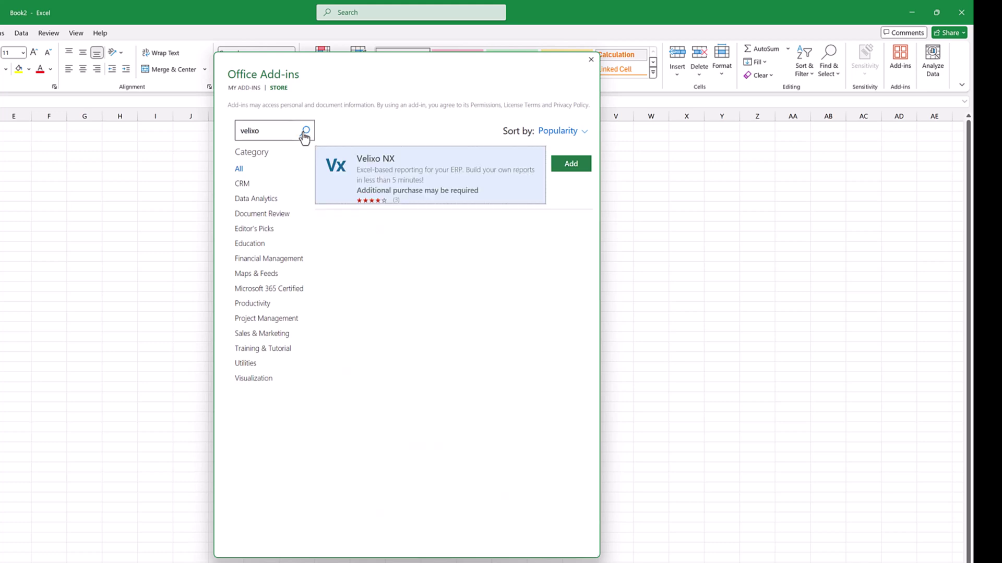
click(571, 165)
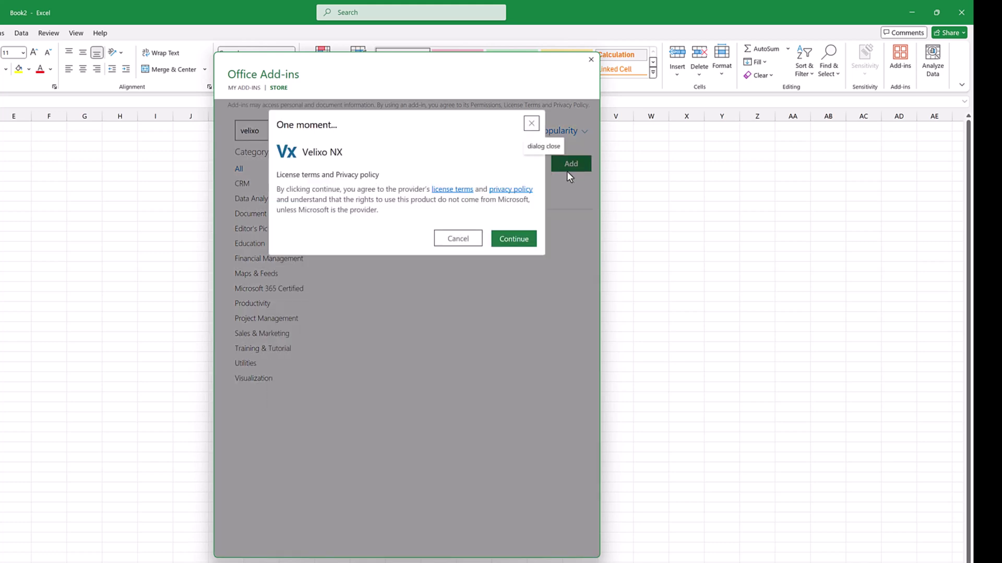
click(516, 241)
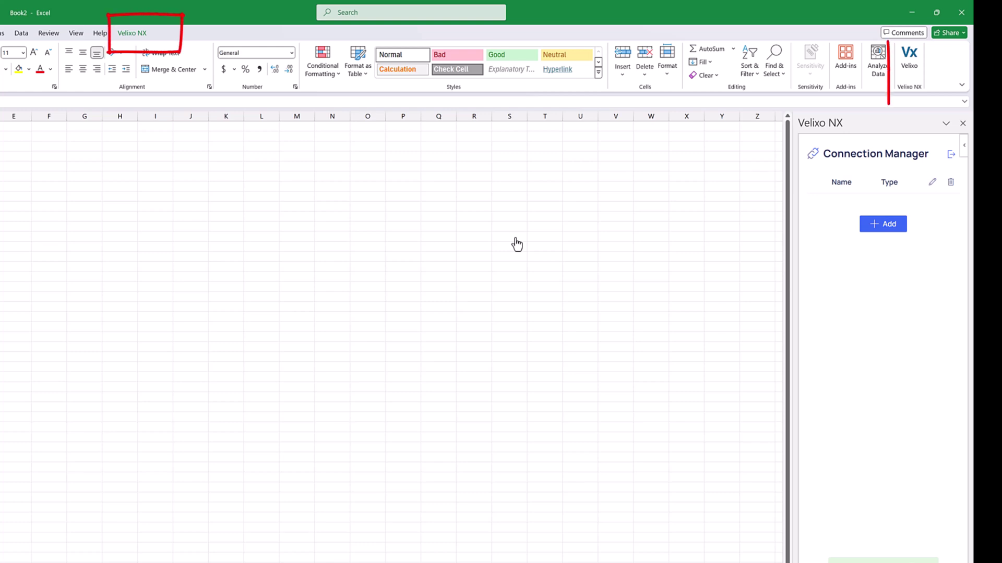
Add a new Acumatica connection in Velixo NX Connection Manager named Demo
click(131, 33)
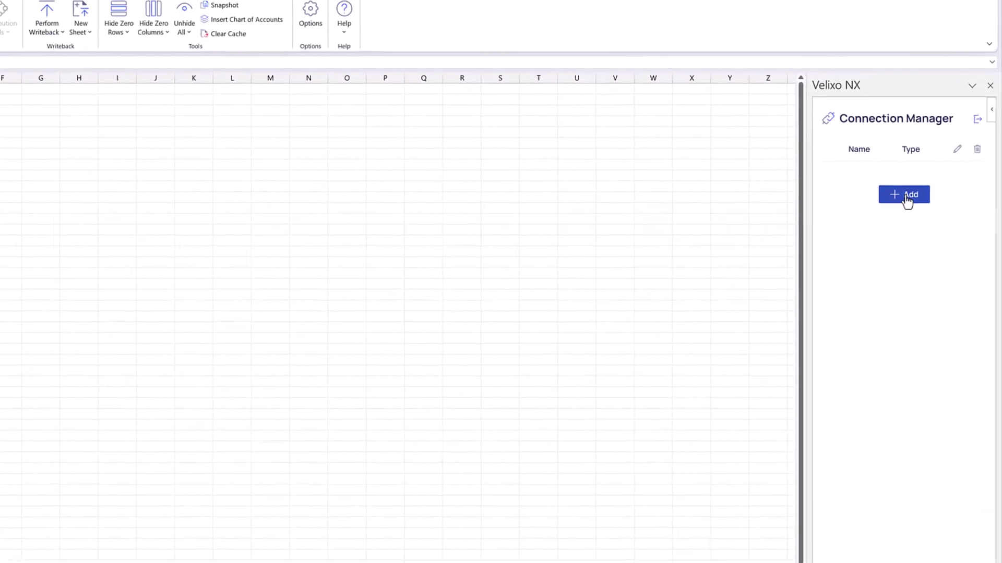
click(912, 199)
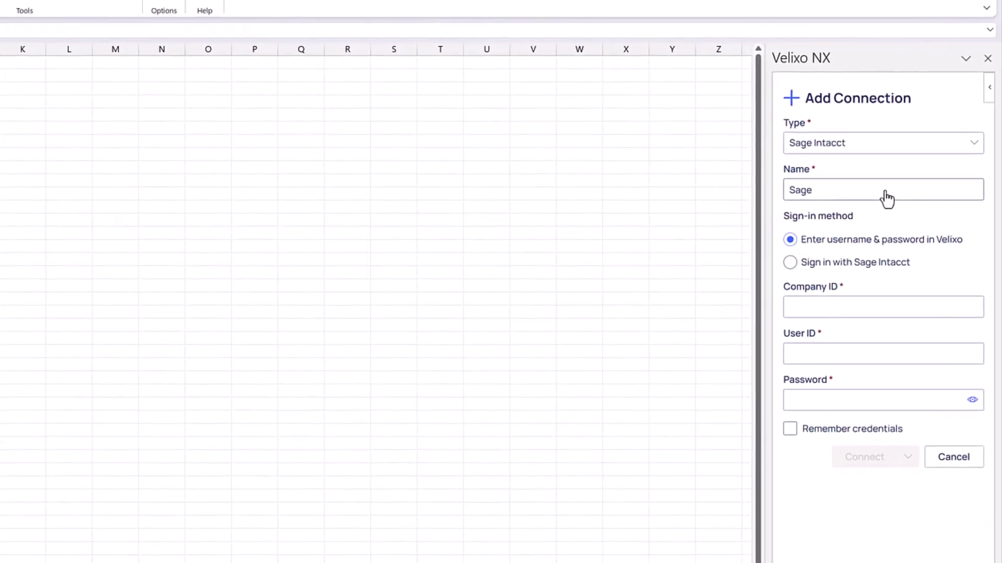
click(877, 141)
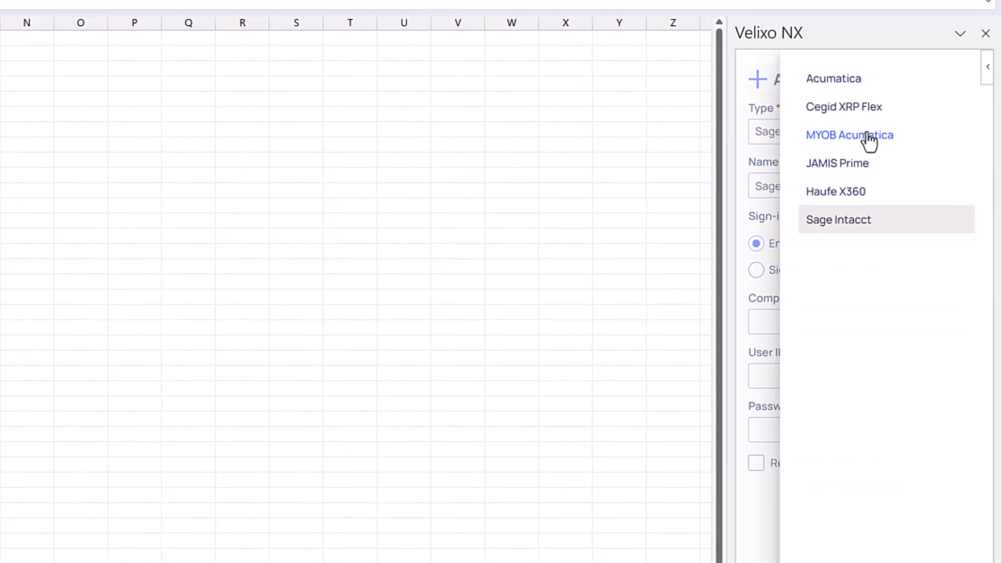
click(861, 79)
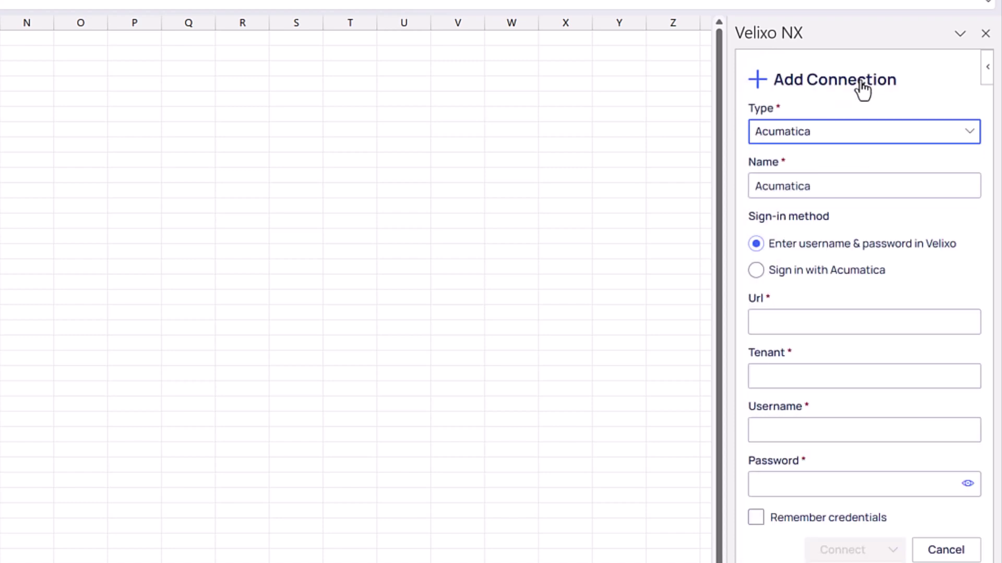
double_click(848, 185)
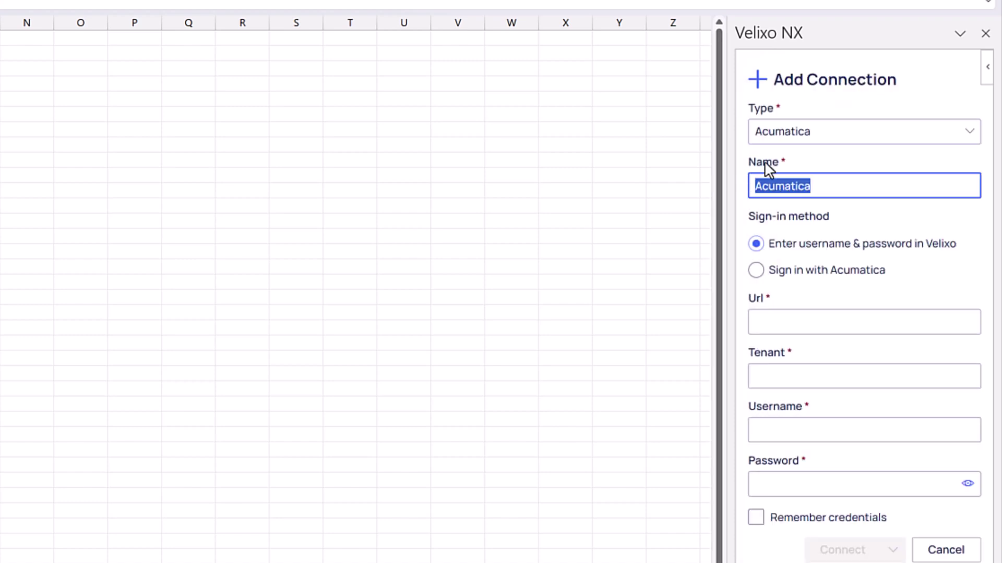
text(Demo)
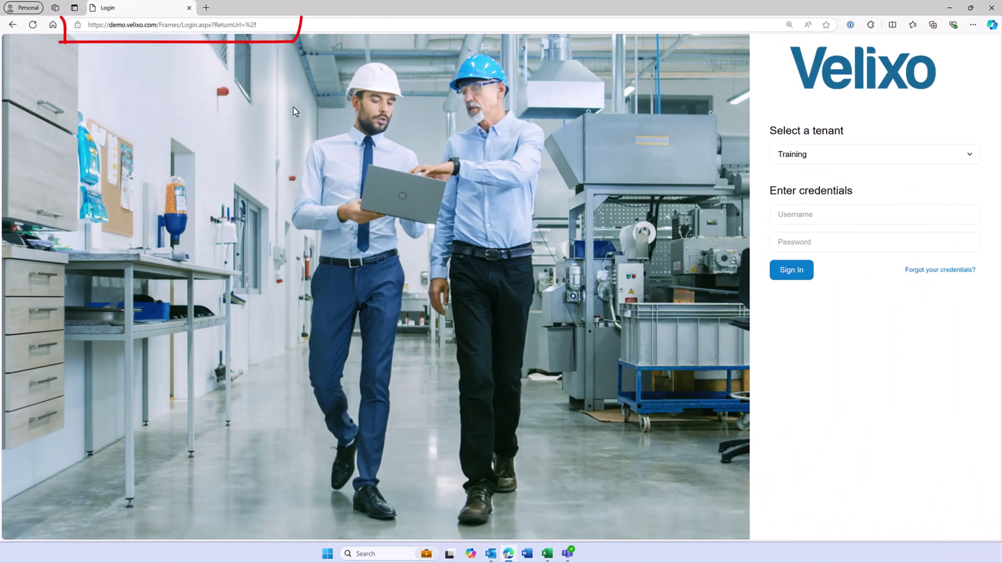
Copy the Velixo demo login page's URL and keep Training as the tenant
click(215, 24)
right_click(215, 24)
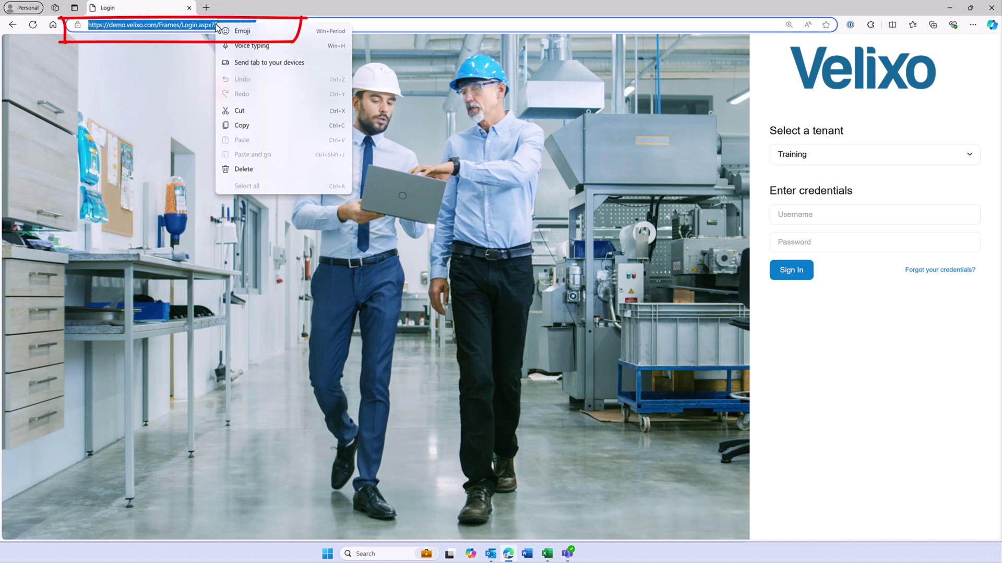
click(250, 136)
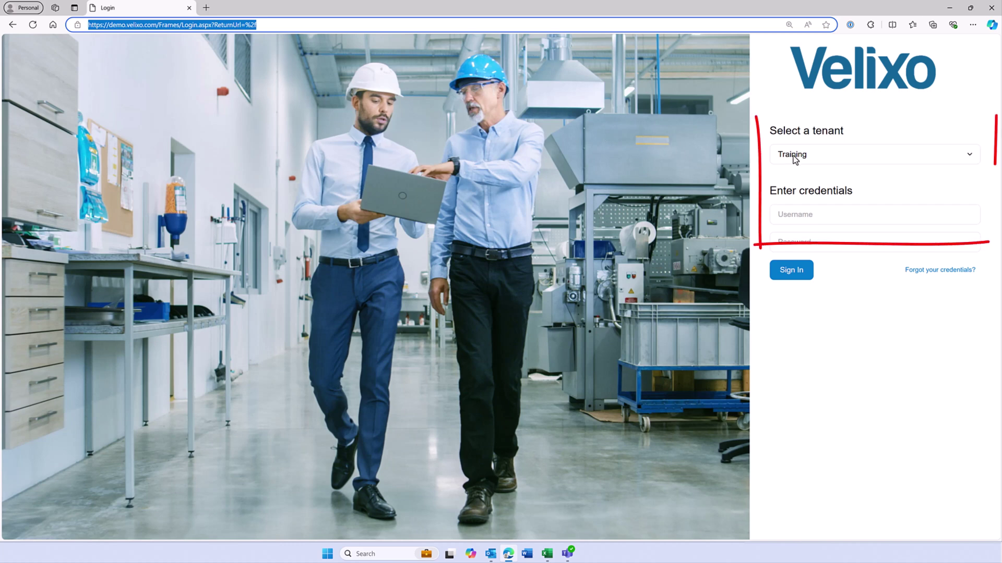
click(876, 157)
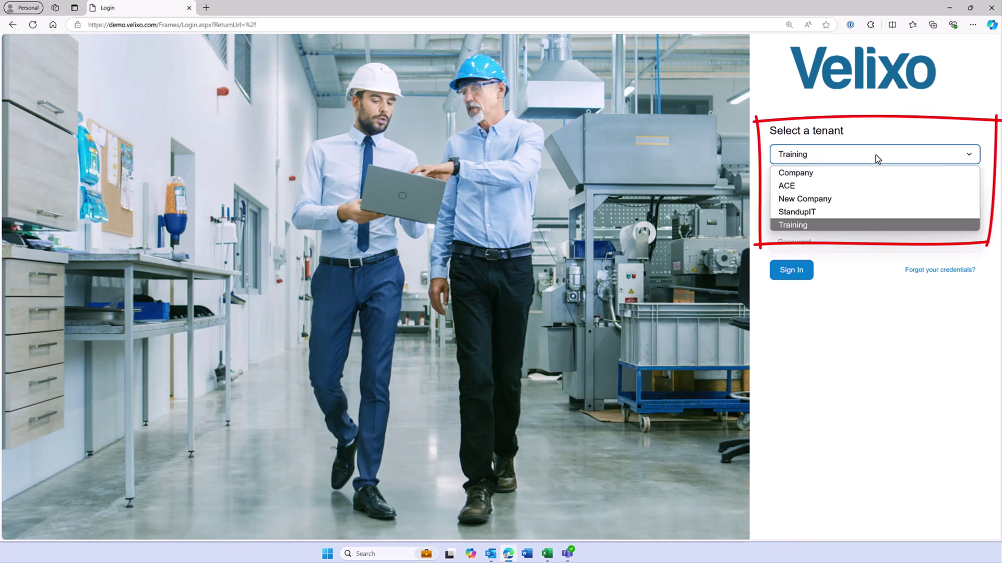
click(876, 158)
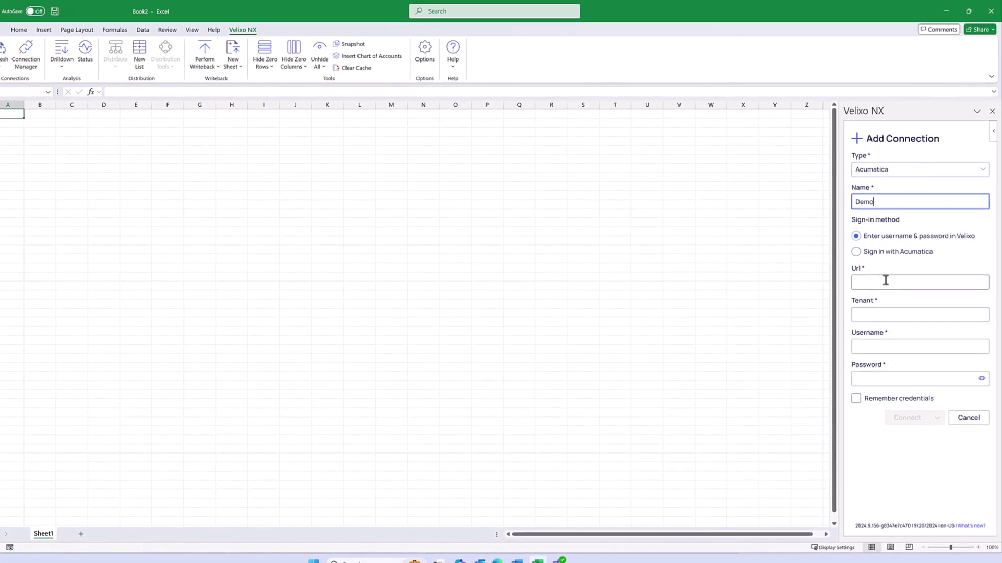
Paste the demo site address into Url and enter Company as the tenant
right_click(885, 282)
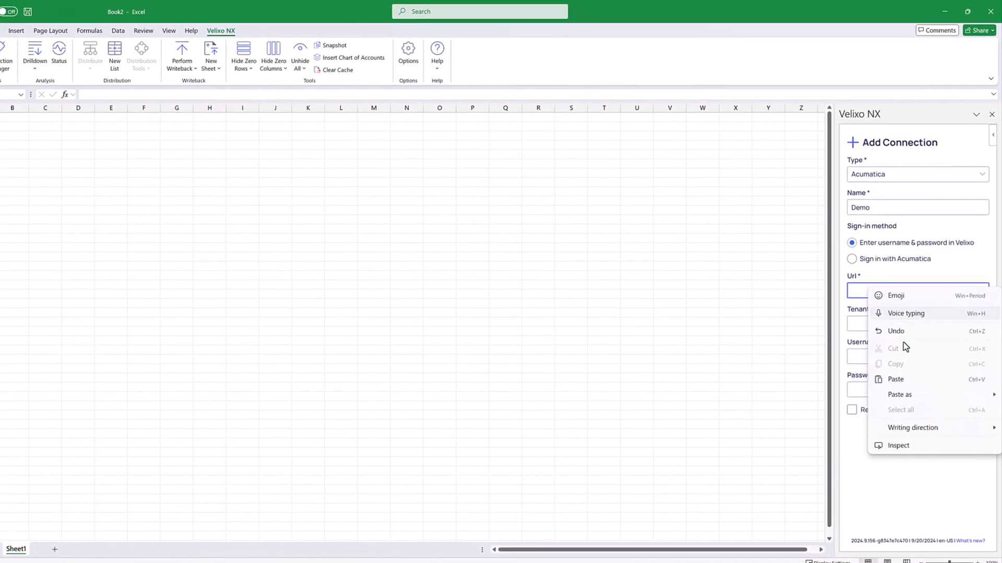
click(911, 374)
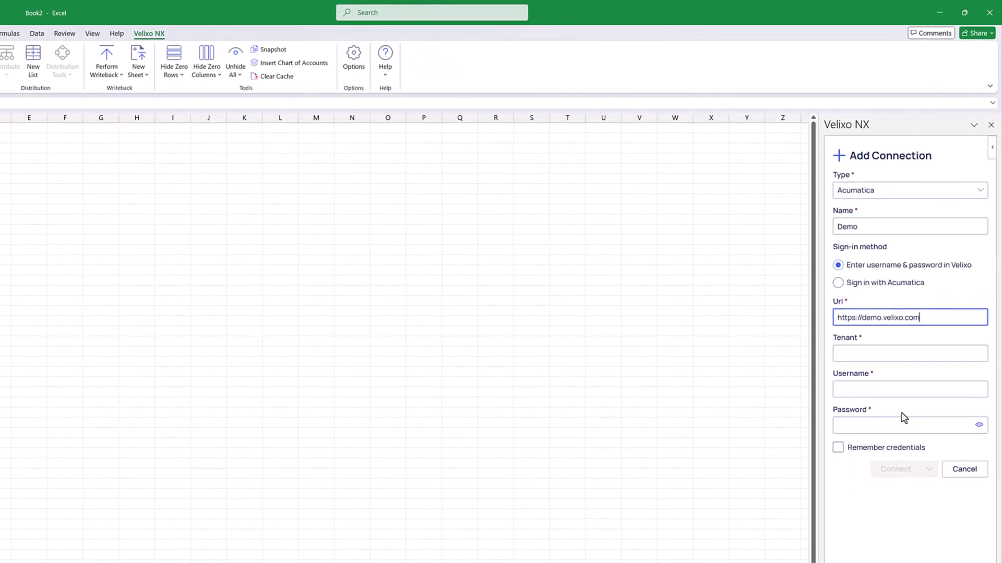
click(877, 373)
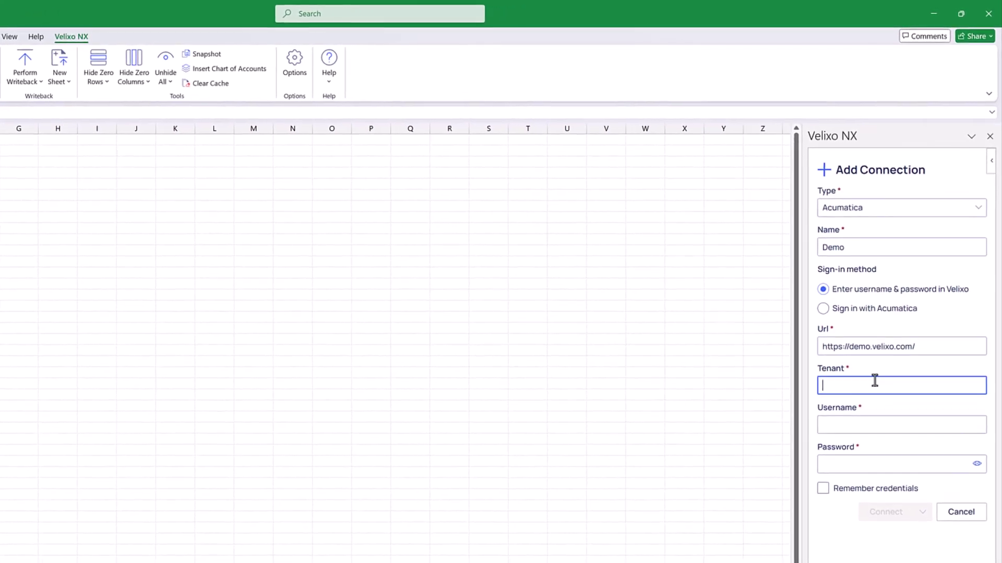
text(Co)
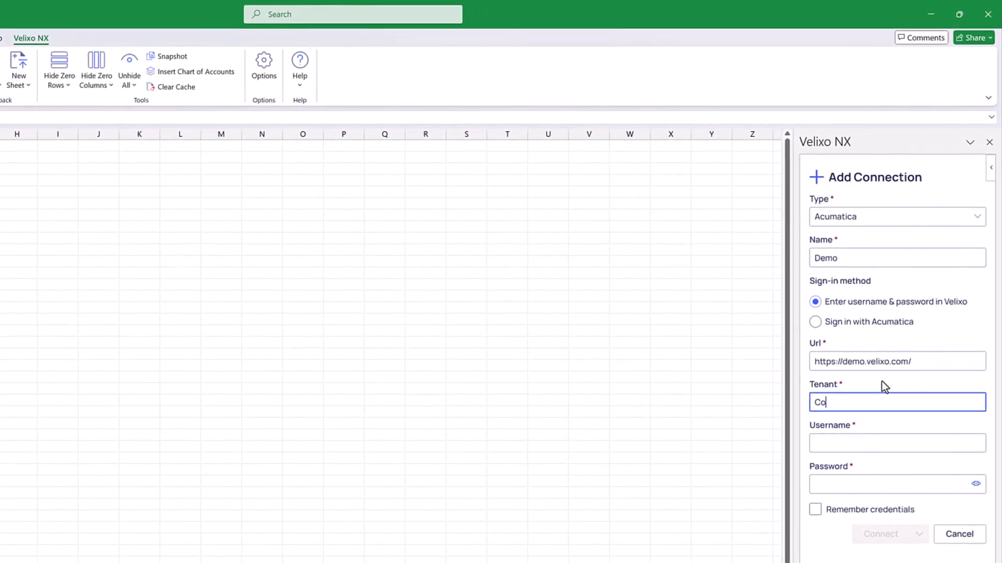
text(mpany)
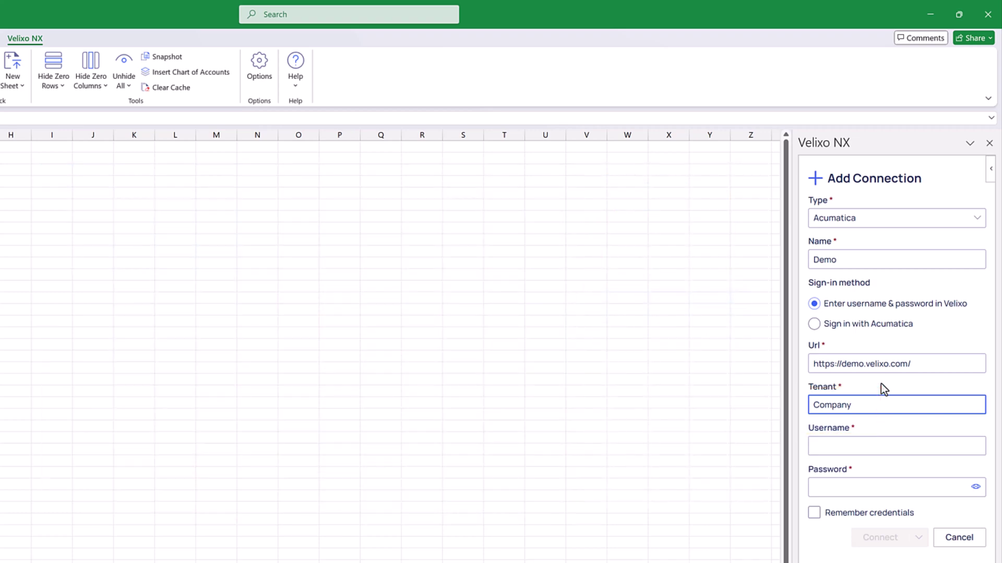
Enter username and password, remember credentials, and connect the Demo connection
click(859, 447)
text(myusername)
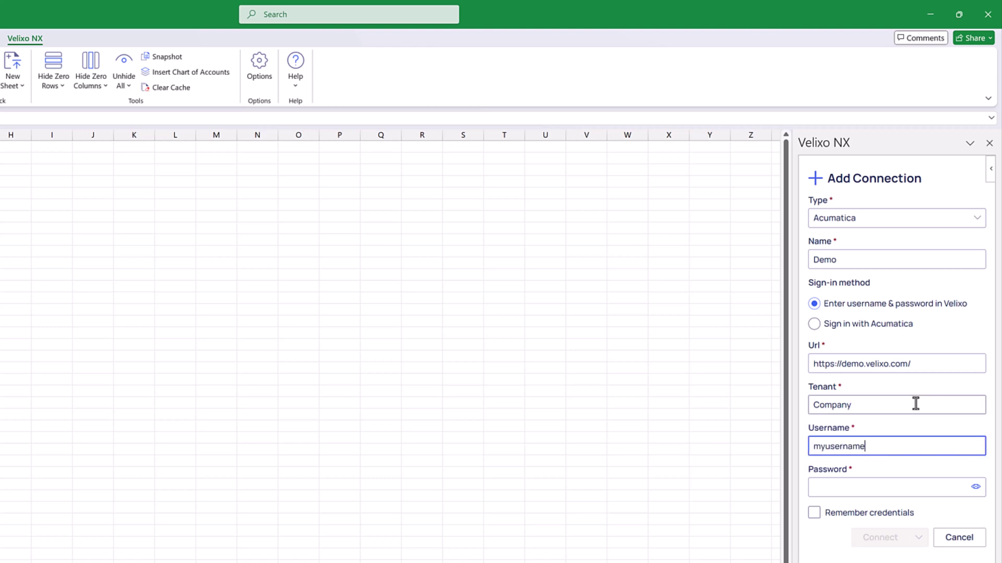
key(Tab)
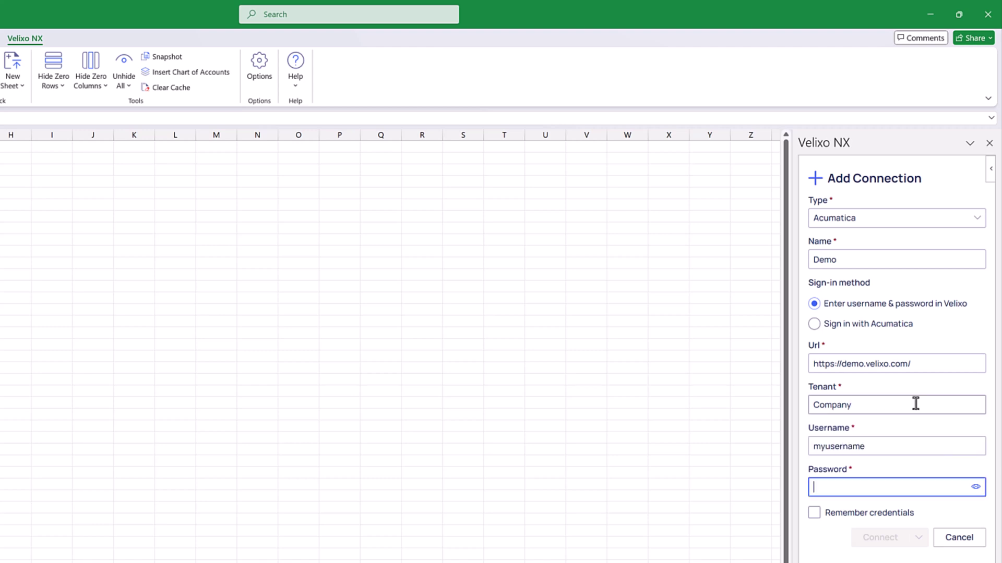
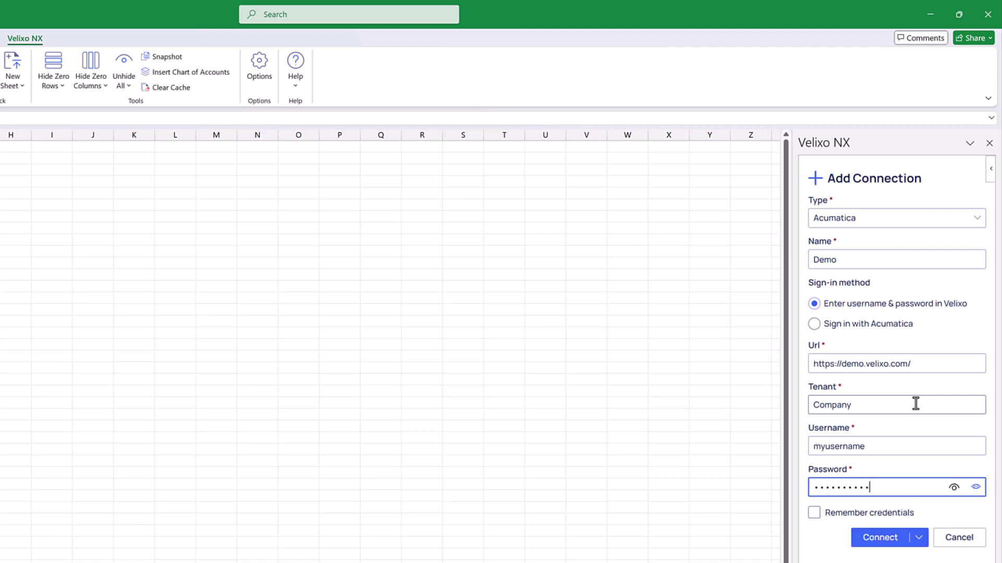
click(814, 514)
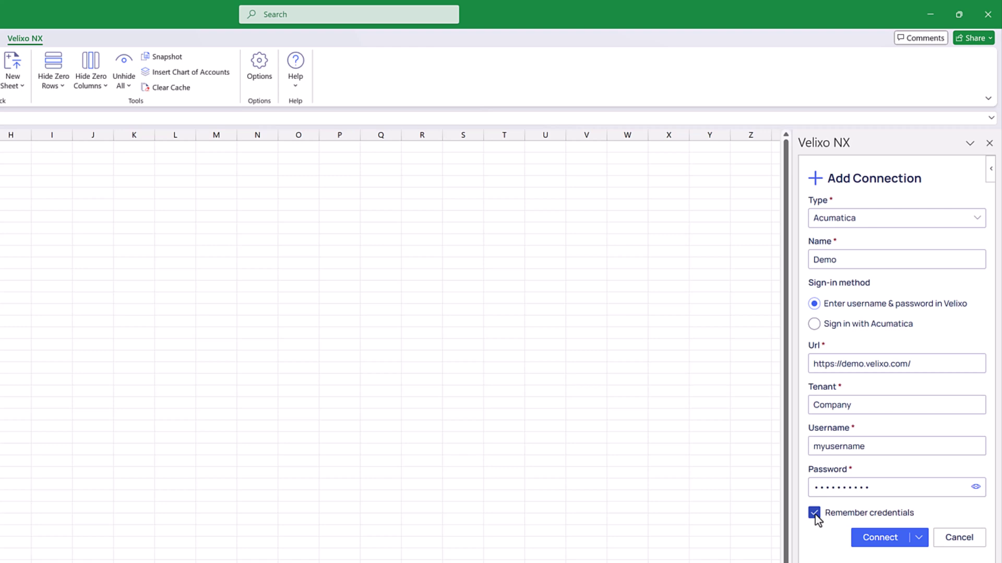
click(815, 326)
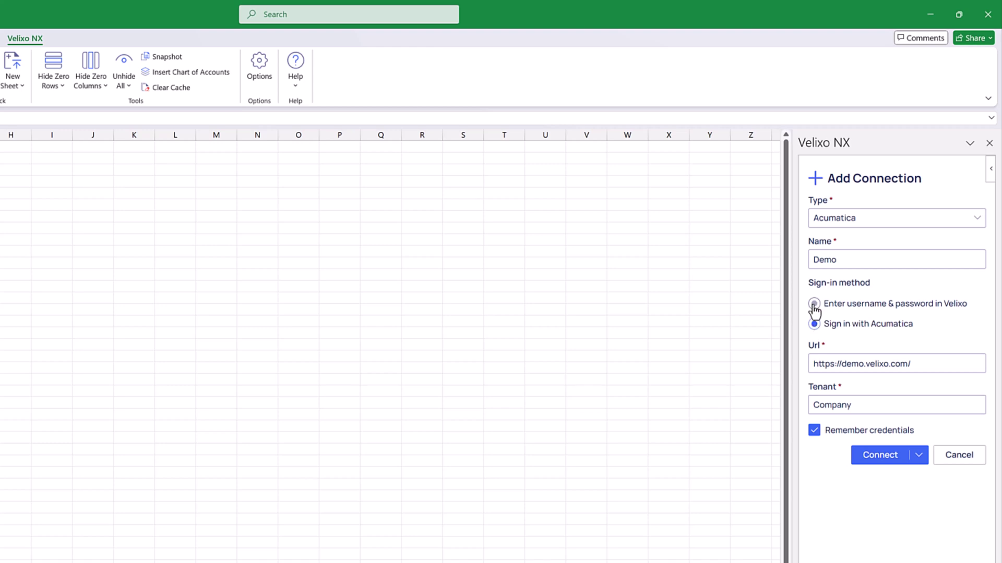
click(814, 304)
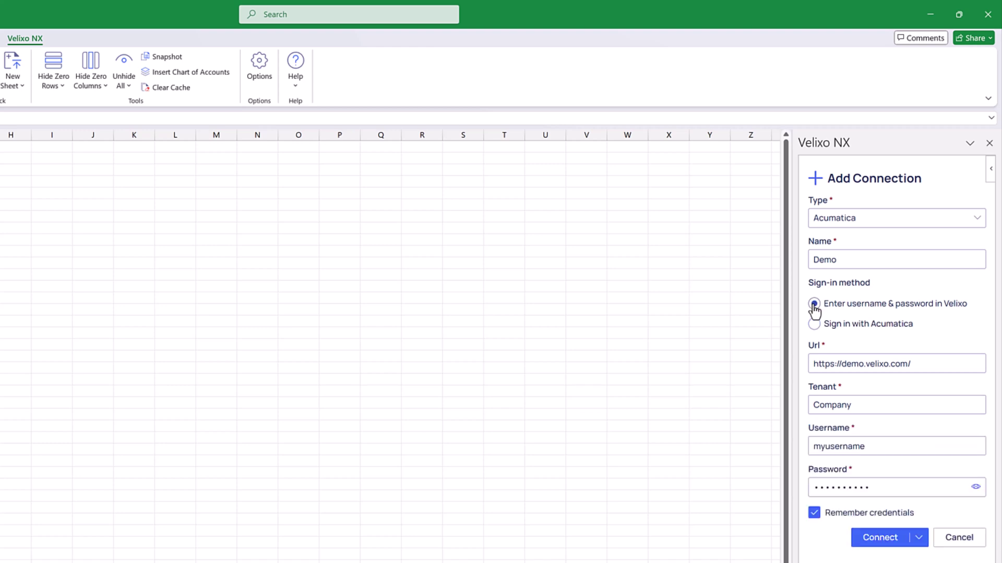
click(879, 546)
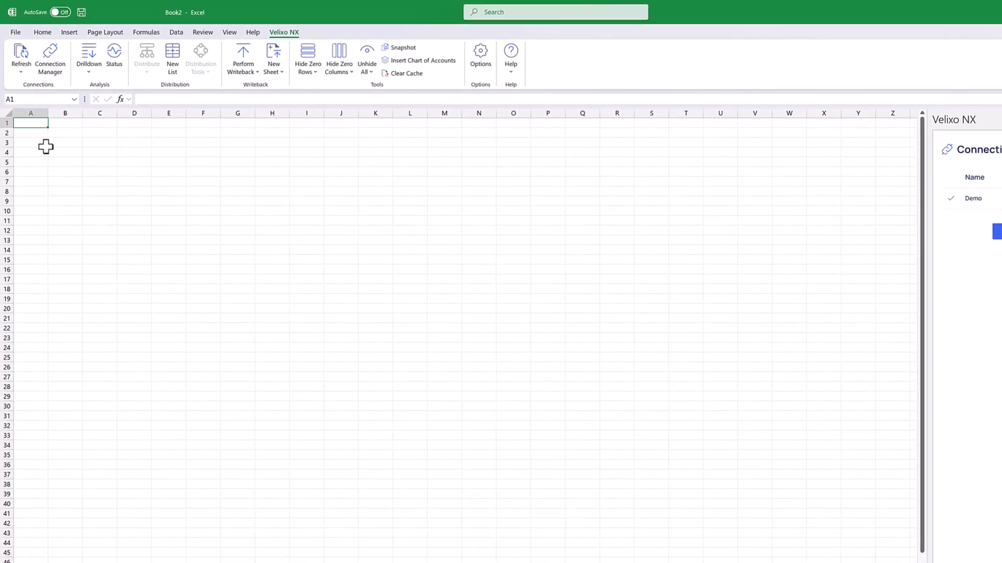
Save the workbook as an Excel Template (*.xltx) named Sample
click(16, 36)
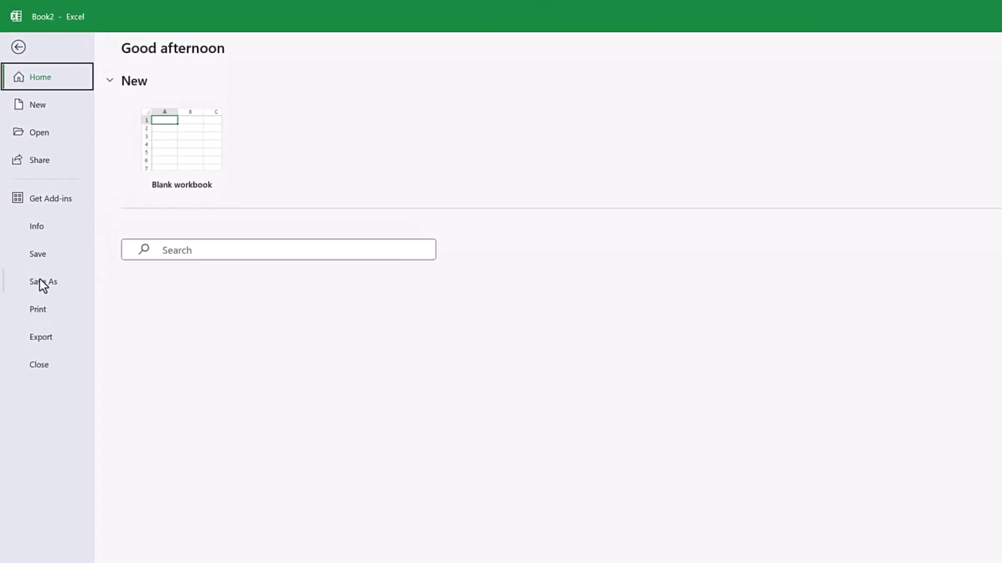
click(42, 285)
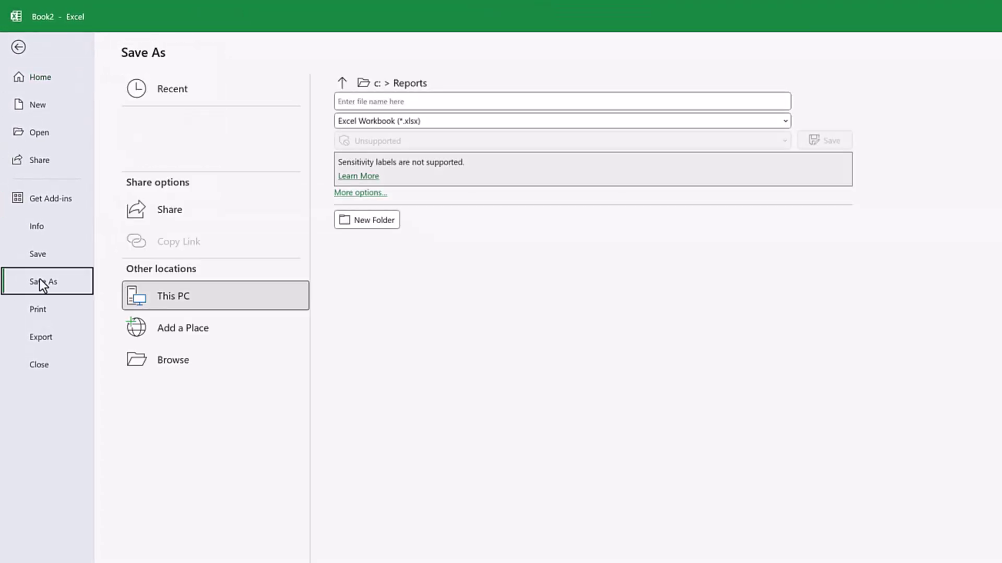
click(431, 121)
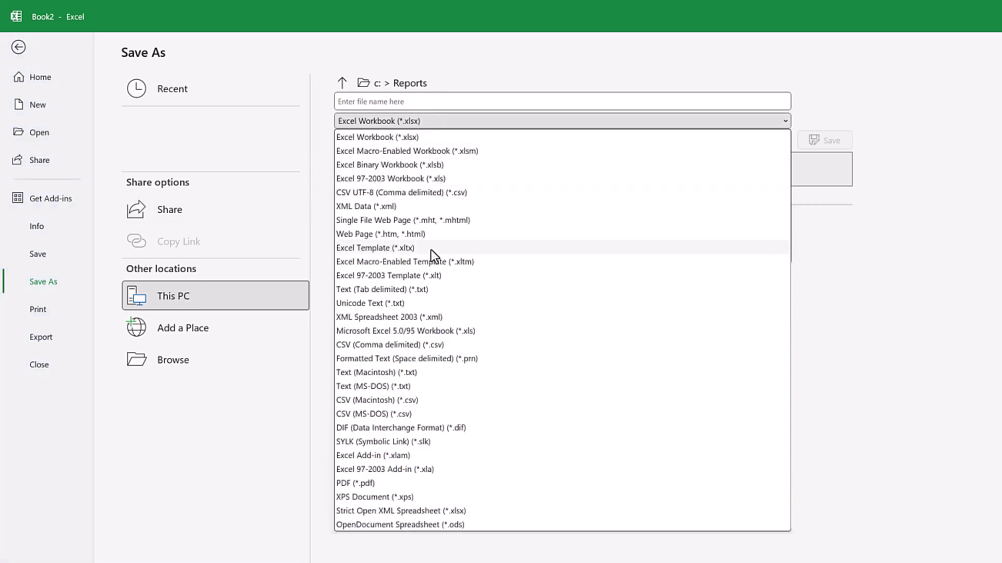
click(430, 248)
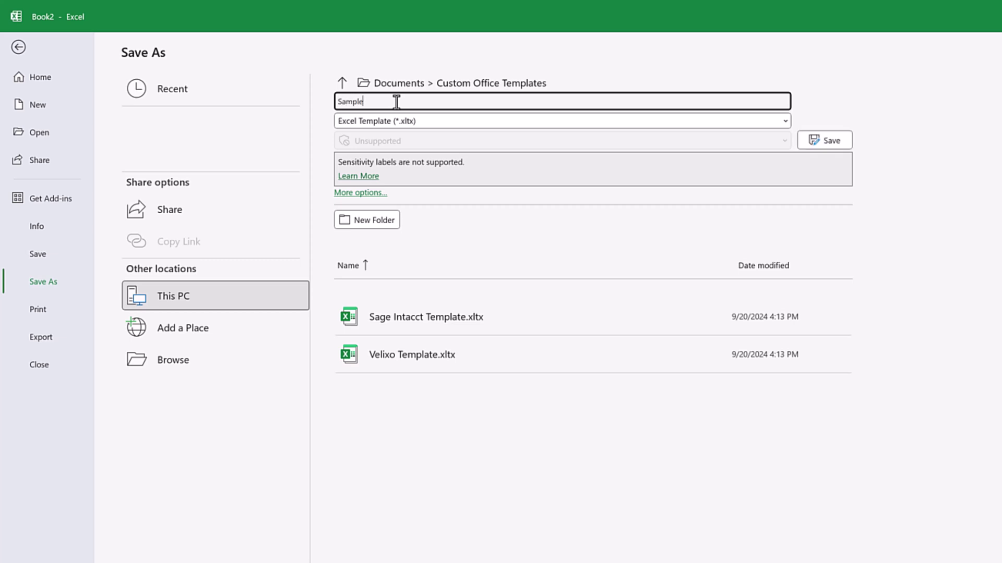
click(827, 141)
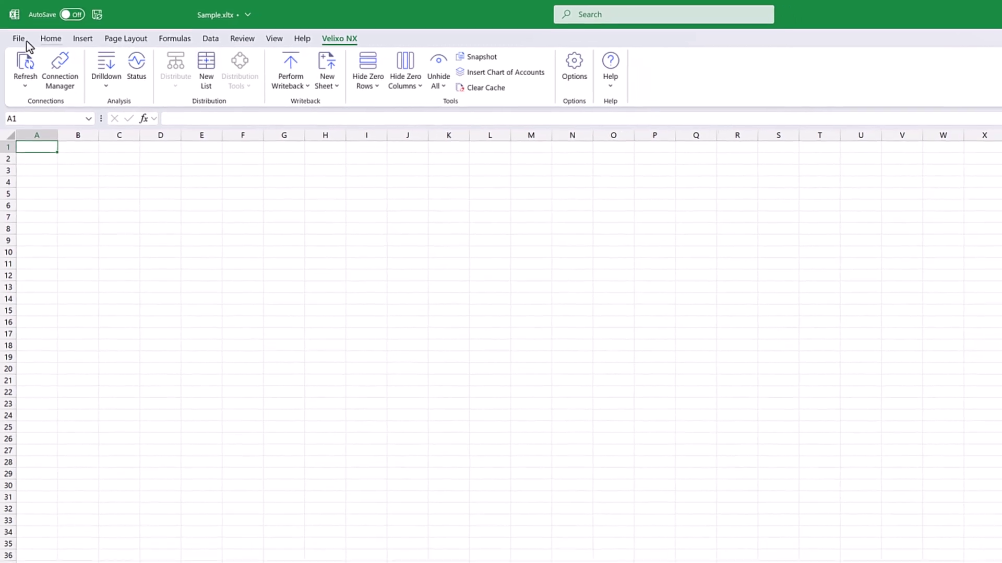
Pin the Sample personal template so it shows on the start page
click(14, 37)
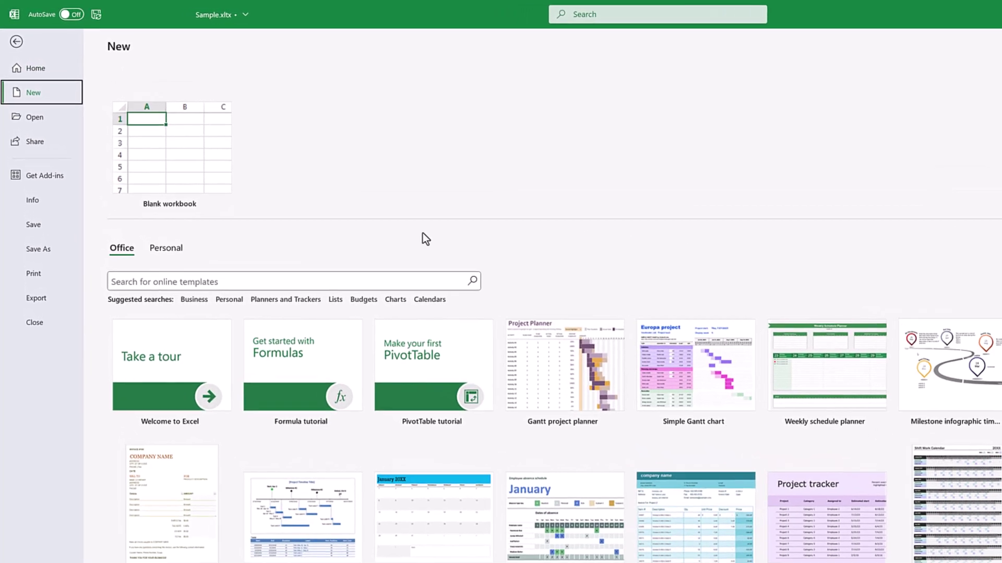
click(175, 260)
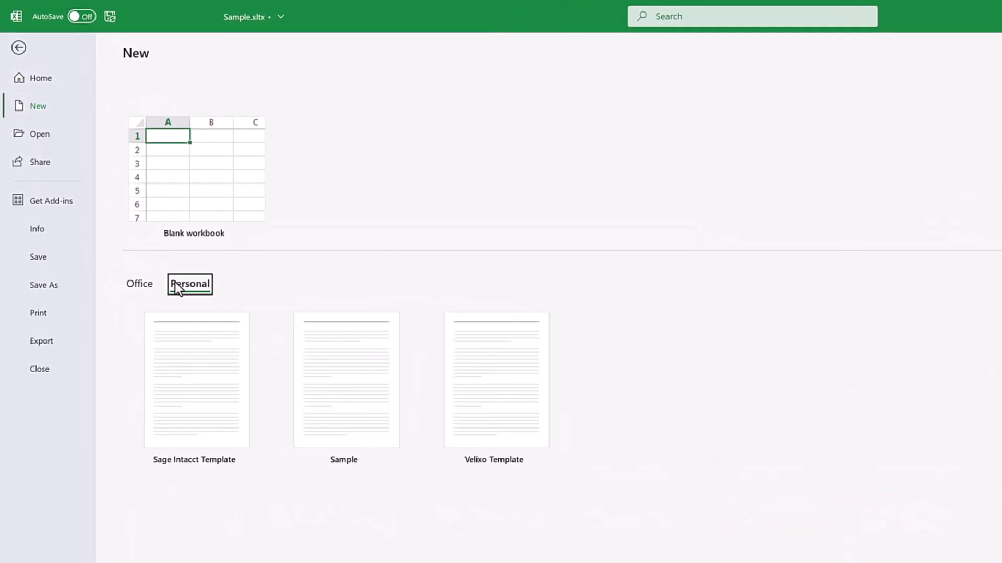
mouse_move(349, 392)
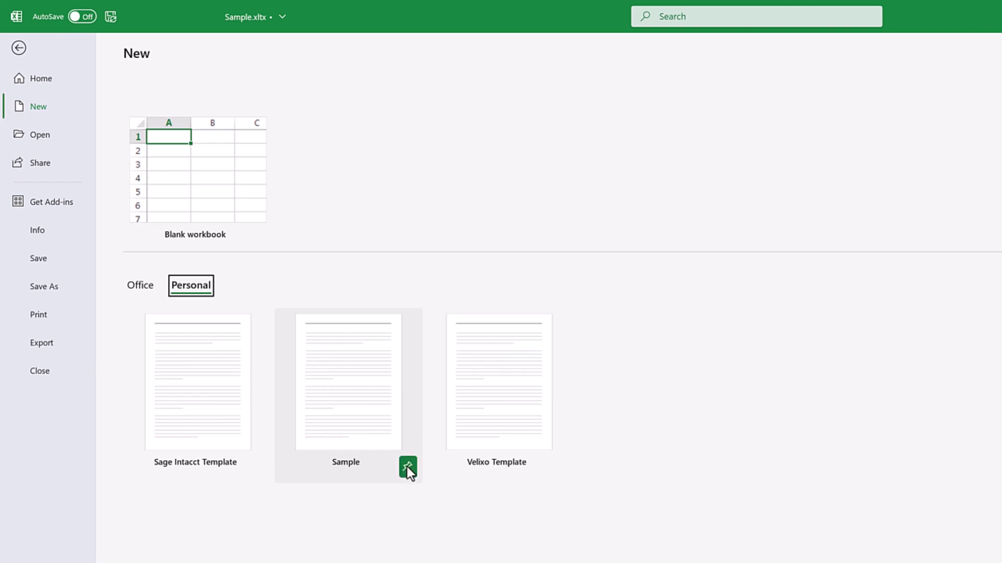
click(407, 467)
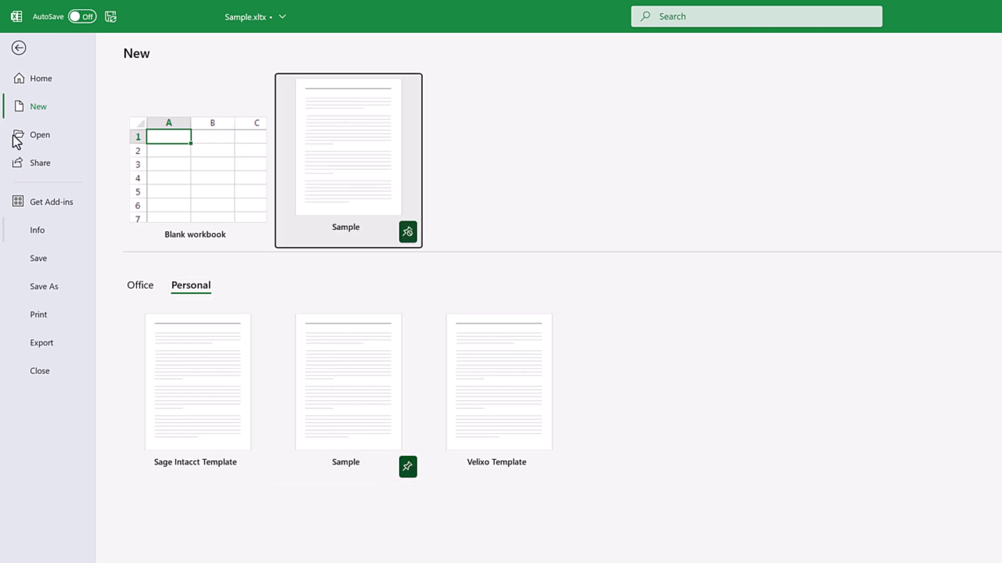
click(18, 50)
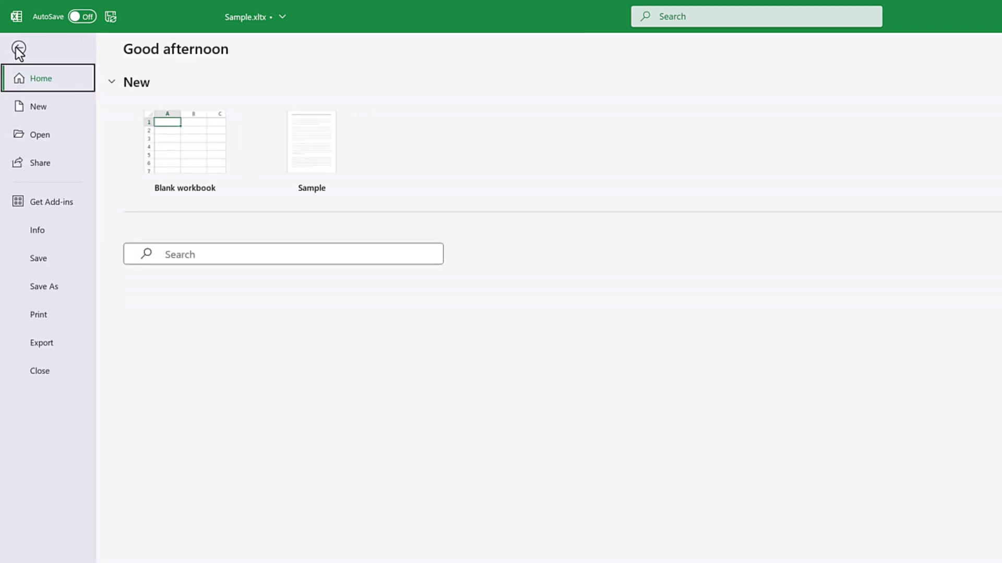